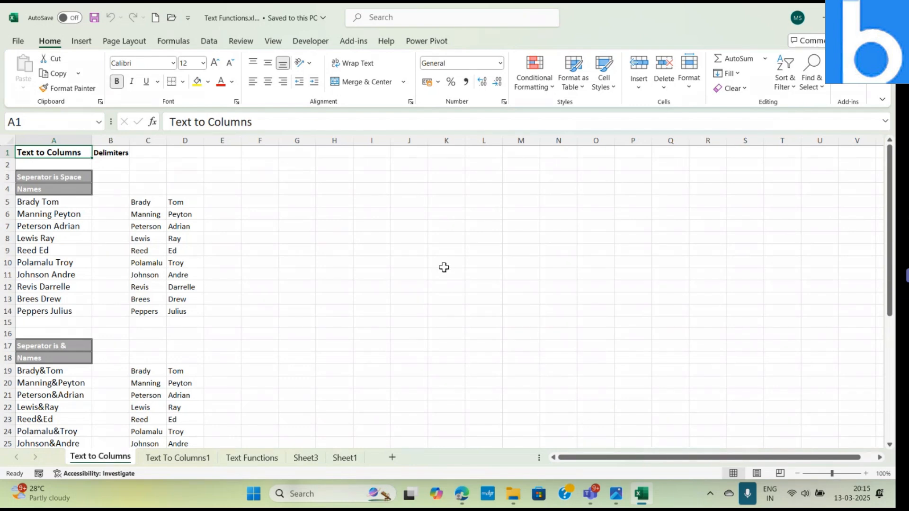
Enter a sample hyphen-separated order ID in cell J5.
{"action": "left_click", "coordinate": [417, 204]}
{"action": "type", "text": "CA"}
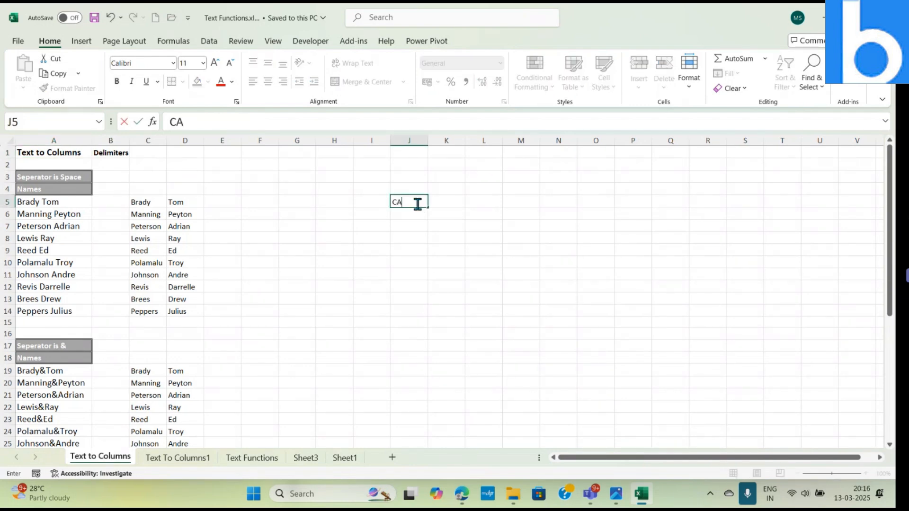
{"action": "type", "text": "-2018-152156"}
{"action": "key", "text": "Return"}
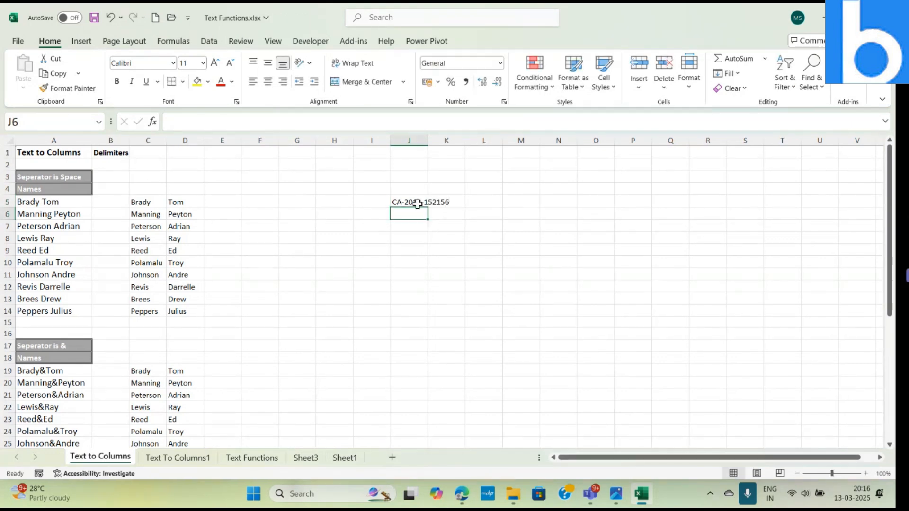
{"action": "left_click", "coordinate": [418, 203]}
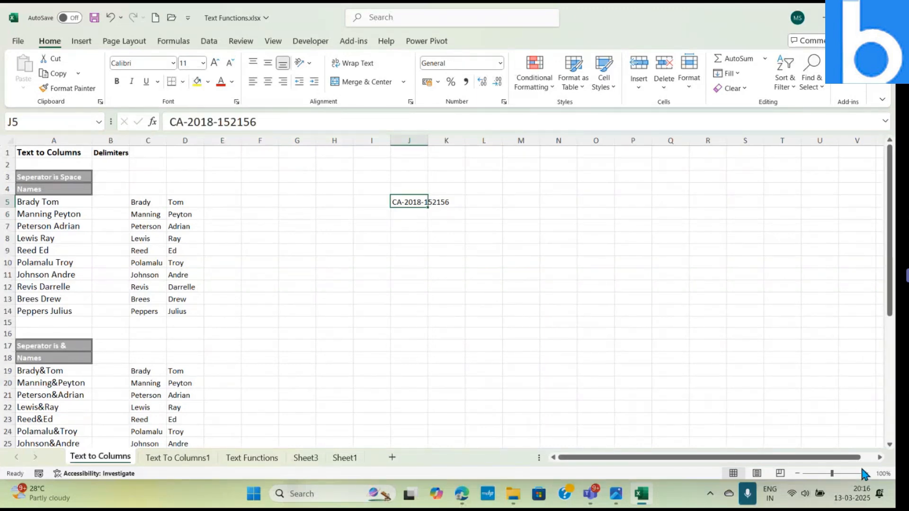
Zoom the sheet to 140% and examine the column A name lists separated by space, & and @.
{"action": "left_click", "coordinate": [866, 473]}
{"action": "left_click", "coordinate": [866, 473]}
{"action": "left_click", "coordinate": [865, 473]}
{"action": "left_click", "coordinate": [865, 473]}
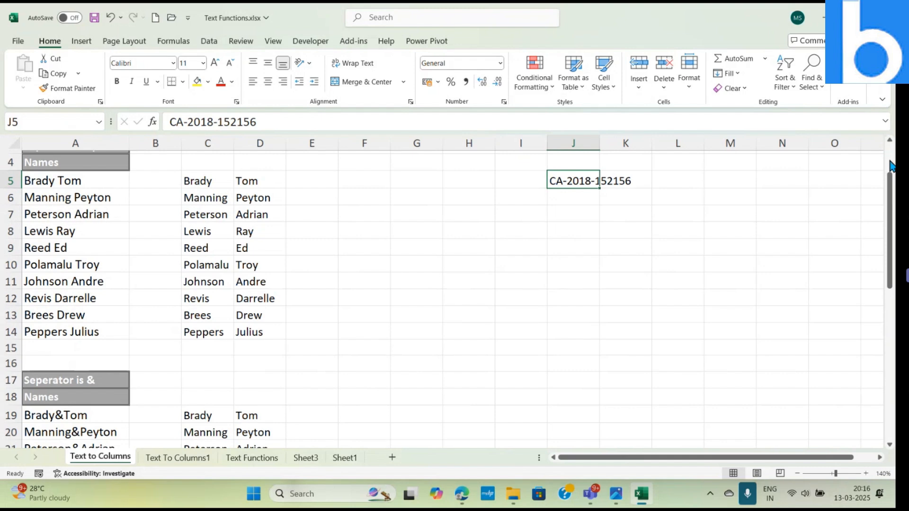
{"action": "left_click_drag", "start_coordinate": [889, 165], "coordinate": [890, 140]}
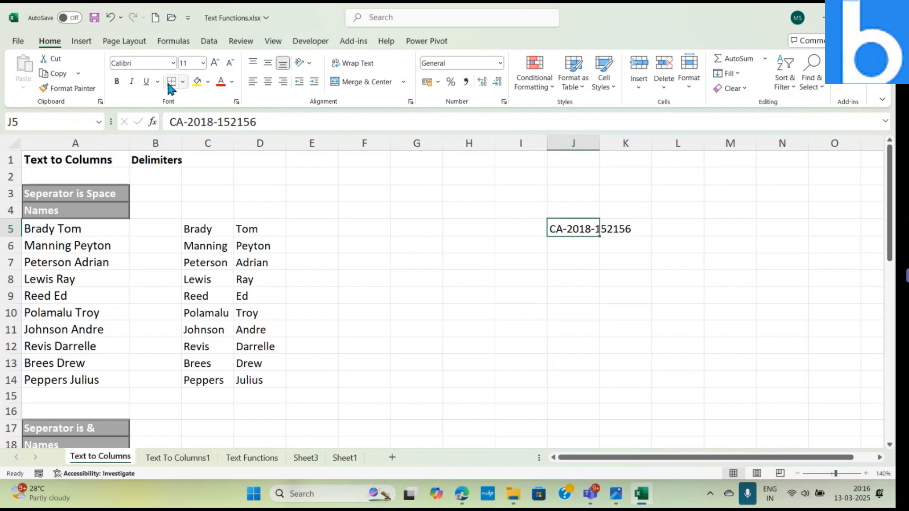
{"action": "left_click", "coordinate": [210, 42]}
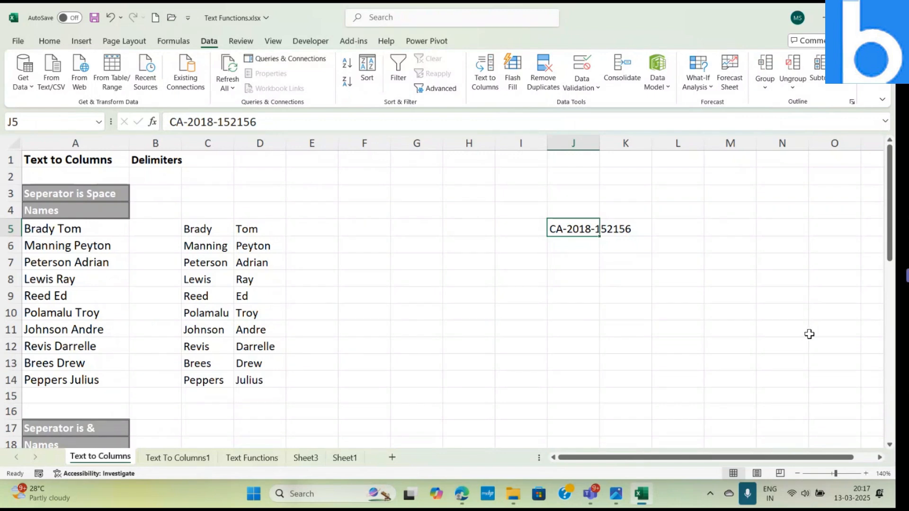
{"action": "left_click_drag", "start_coordinate": [890, 222], "coordinate": [890, 313]}
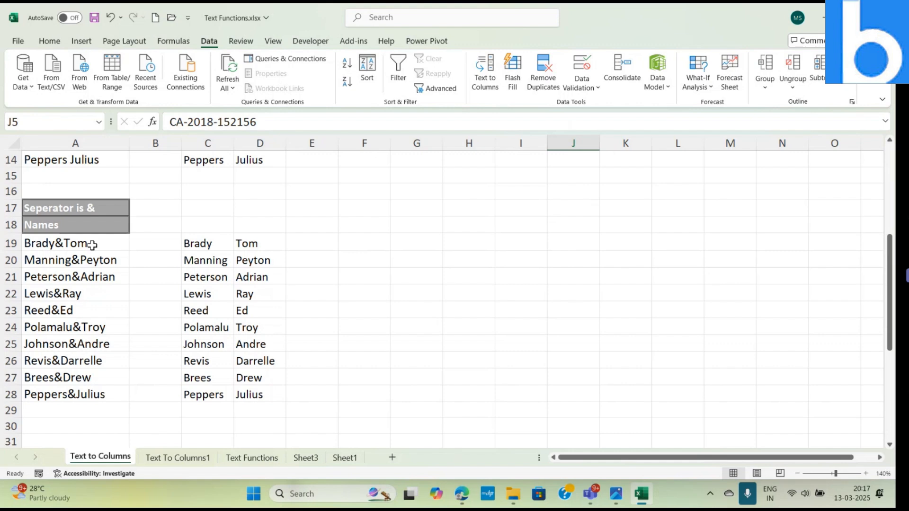
{"action": "left_click_drag", "start_coordinate": [886, 293], "coordinate": [889, 385]}
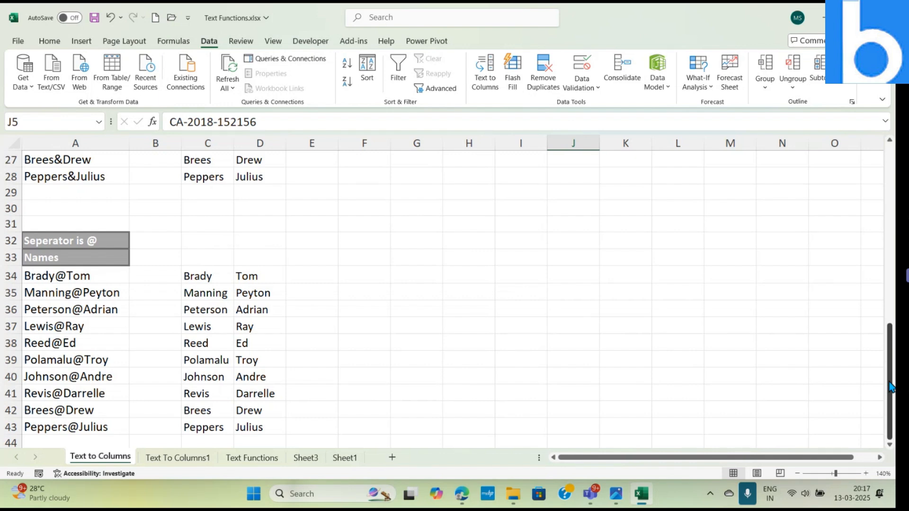
Clear the existing split names from C4:E14 beside the space-separated list.
{"action": "left_click_drag", "start_coordinate": [891, 386], "coordinate": [889, 203]}
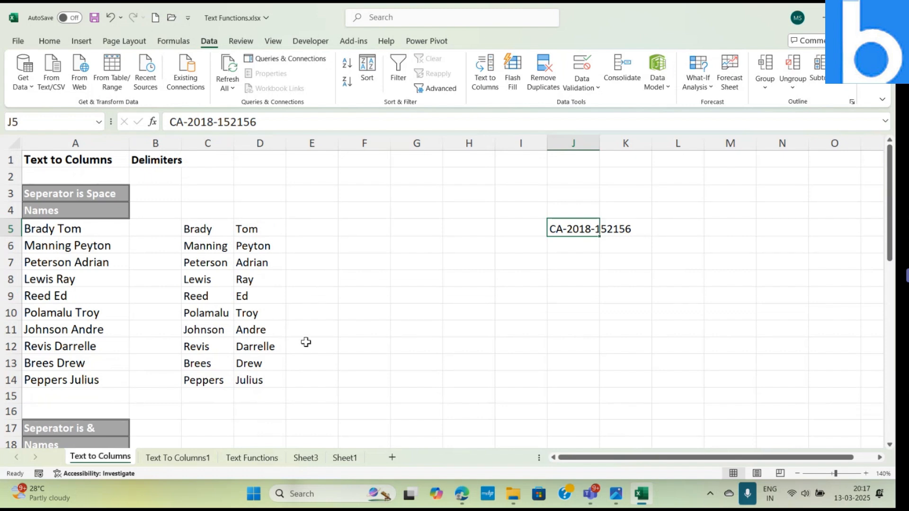
{"action": "left_click_drag", "start_coordinate": [208, 210], "coordinate": [319, 388]}
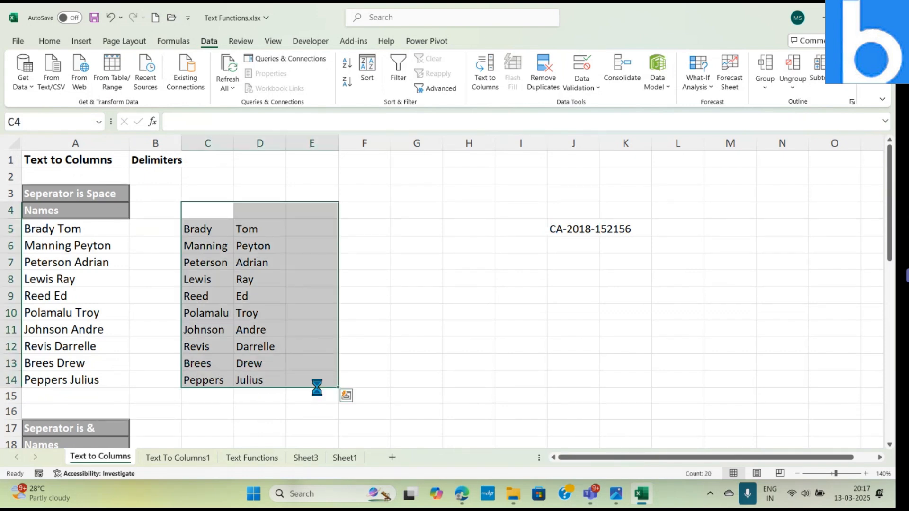
{"action": "key", "text": "Delete"}
Start Text to Columns on the space-separated names in A5:A14 with Delimited as the data type.
{"action": "left_click_drag", "start_coordinate": [81, 229], "coordinate": [91, 380]}
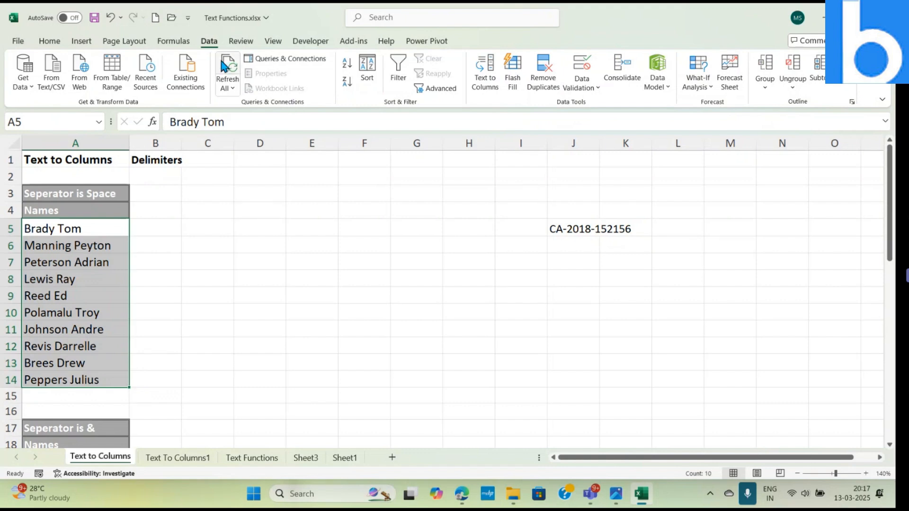
{"action": "left_click", "coordinate": [48, 43]}
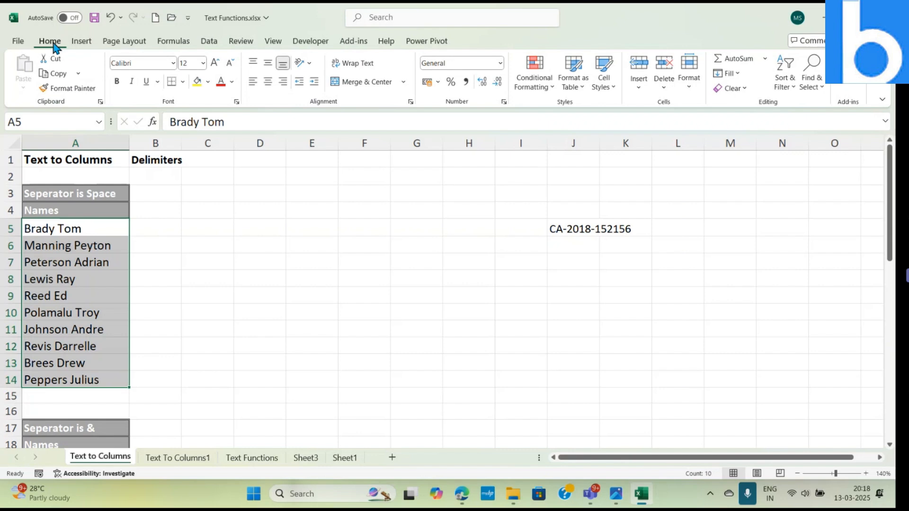
{"action": "left_click", "coordinate": [208, 43]}
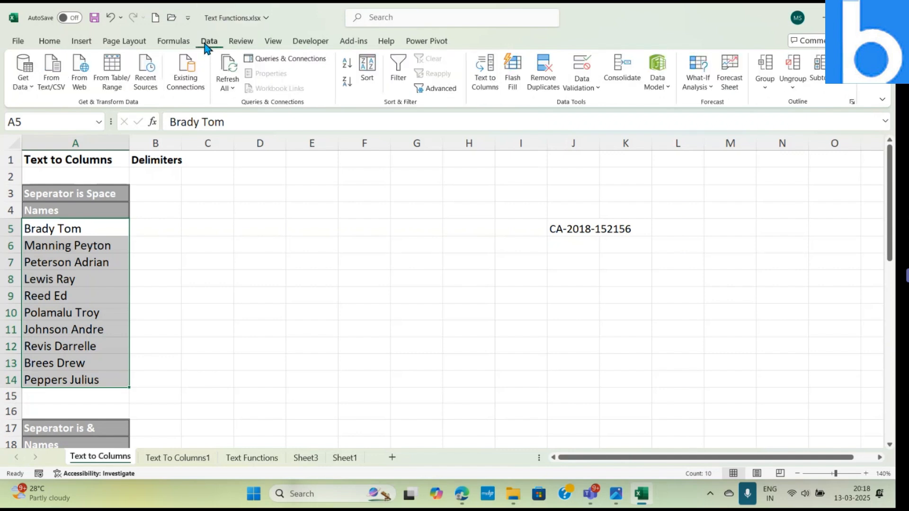
{"action": "left_click", "coordinate": [489, 92]}
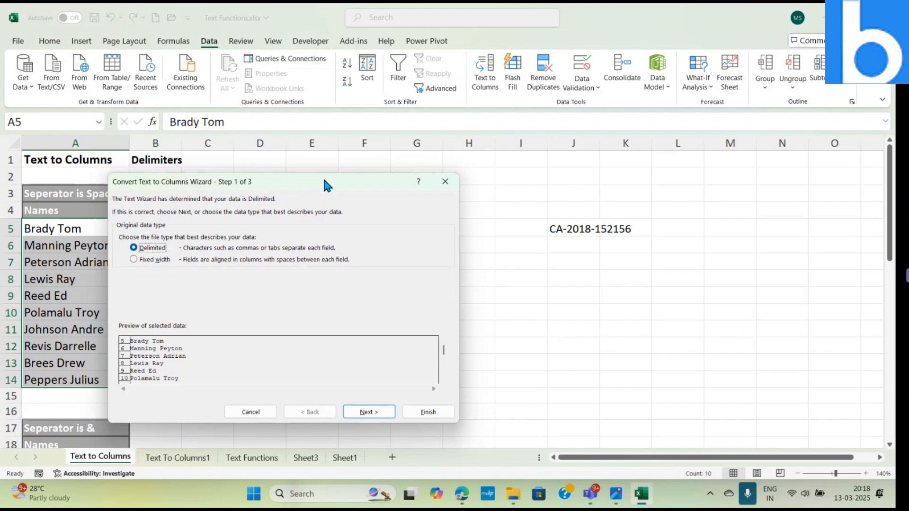
{"action": "left_click_drag", "start_coordinate": [324, 186], "coordinate": [539, 146]}
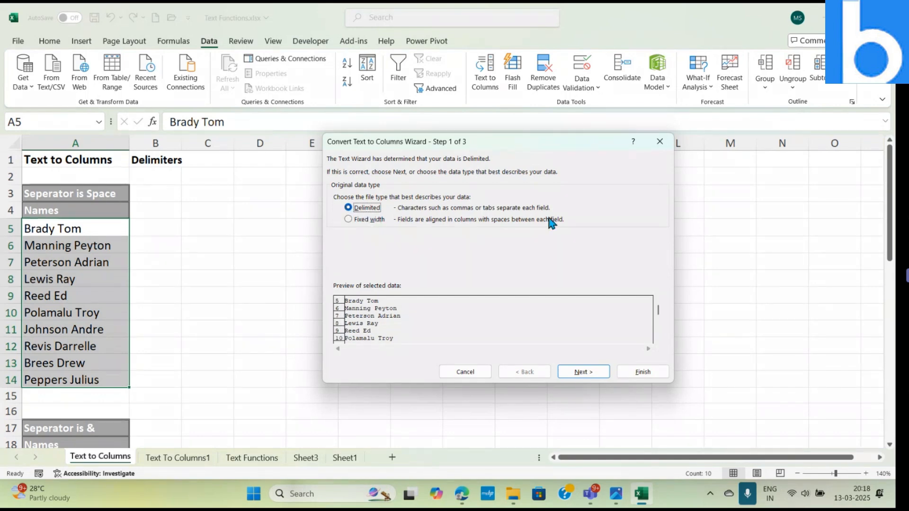
{"action": "left_click", "coordinate": [600, 372]}
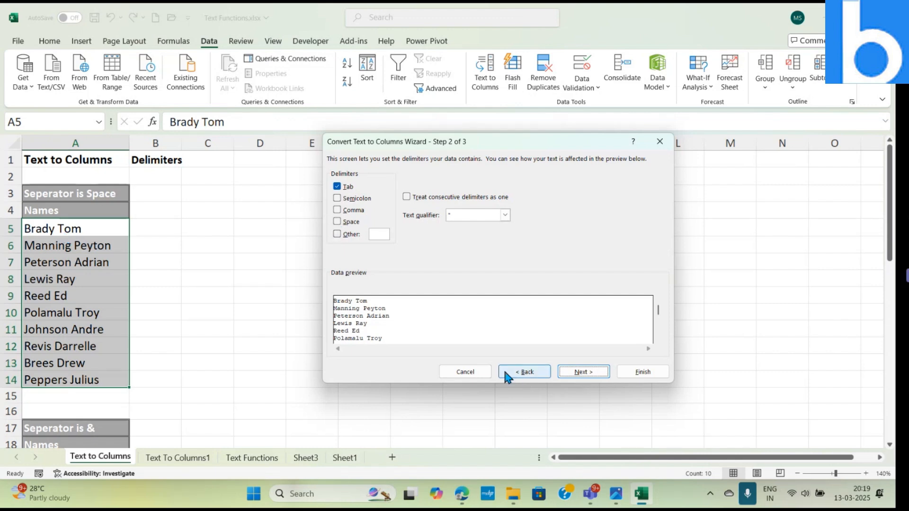
{"action": "left_click", "coordinate": [518, 374]}
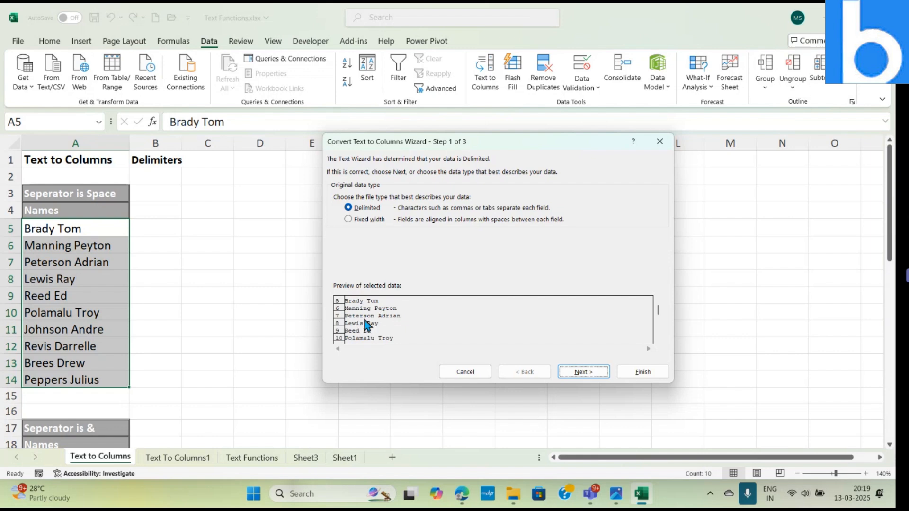
{"action": "left_click", "coordinate": [578, 371]}
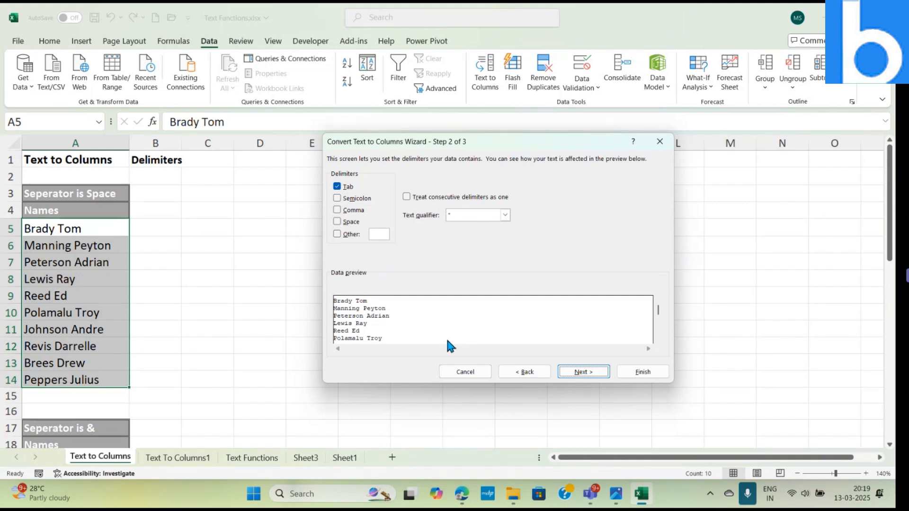
Add Space to the Tab delimiter for the split and continue to the column format settings.
{"action": "left_click", "coordinate": [337, 223]}
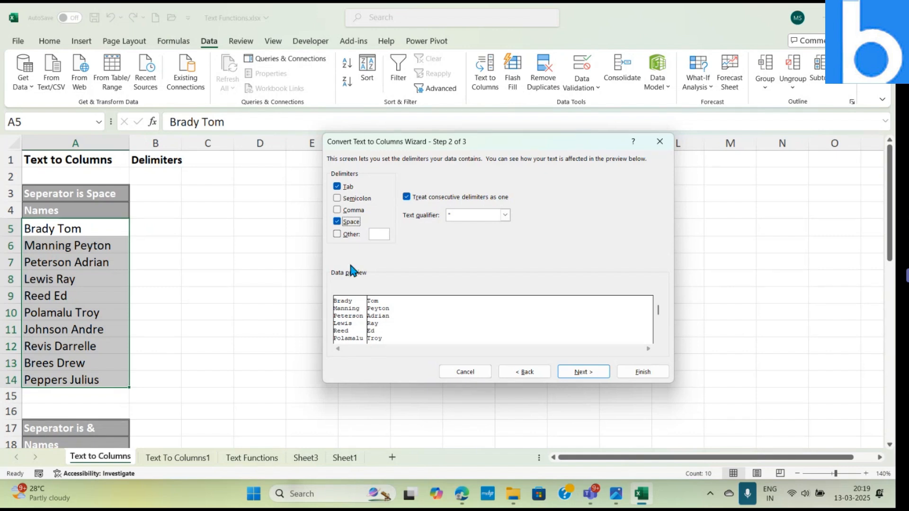
{"action": "left_click", "coordinate": [337, 222]}
{"action": "left_click", "coordinate": [337, 224]}
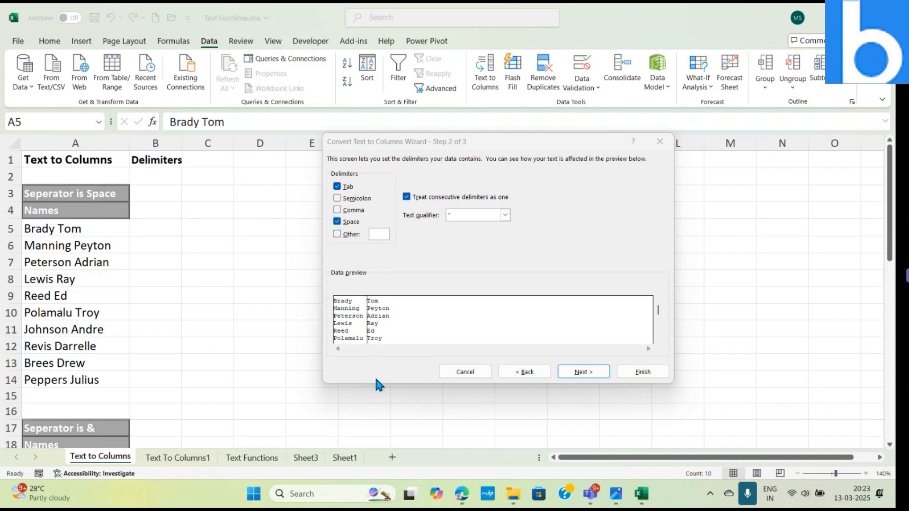
{"action": "left_click", "coordinate": [583, 372]}
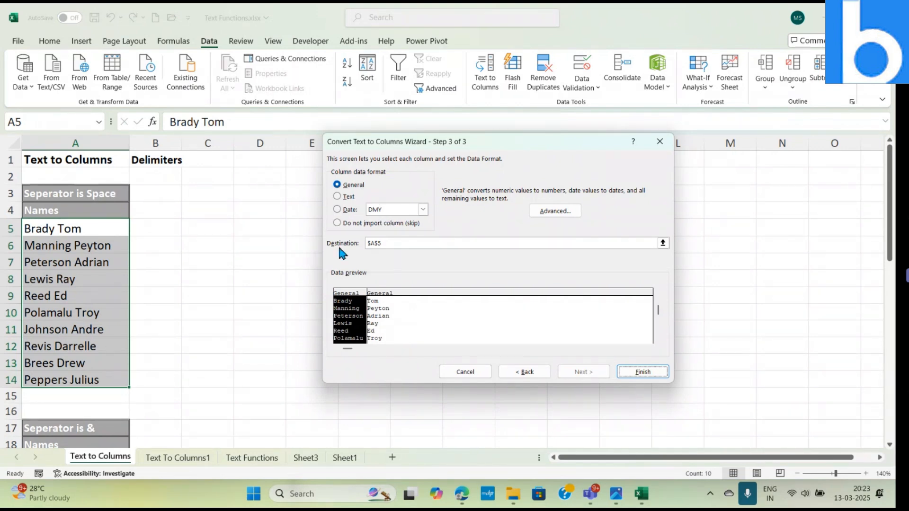
Keep the General column format, set the destination to $D$6 and finish splitting the names.
{"action": "left_click", "coordinate": [338, 197]}
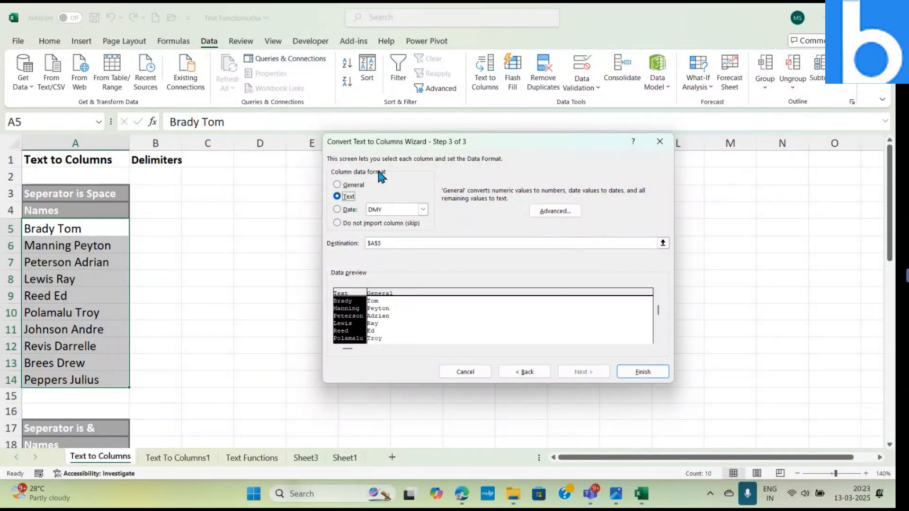
{"action": "left_click", "coordinate": [337, 186]}
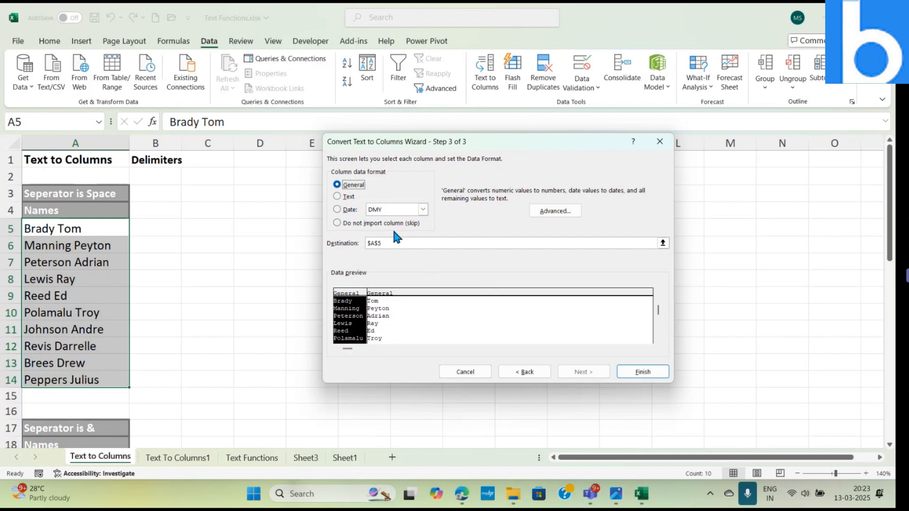
{"action": "left_click", "coordinate": [394, 243]}
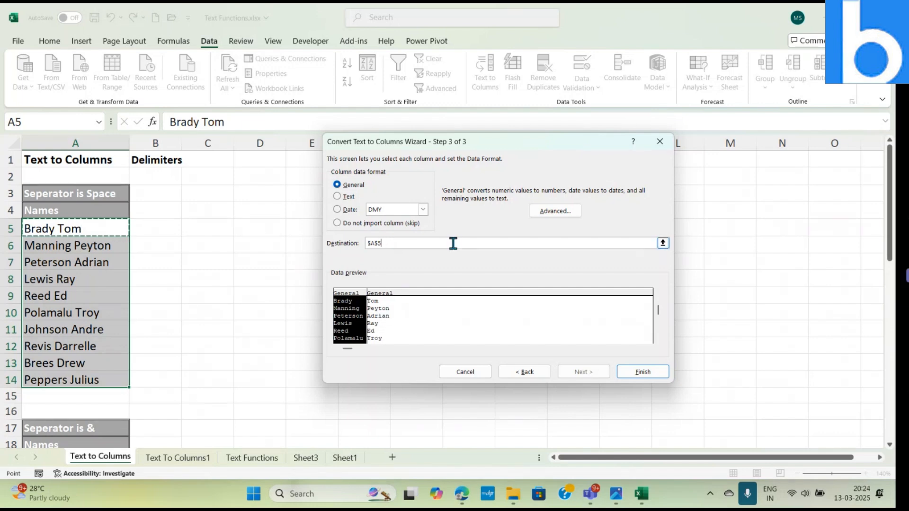
{"action": "key", "text": "BackSpace"}
{"action": "key", "text": "BackSpace"}
{"action": "key", "text": "BackSpace"}
{"action": "key", "text": "BackSpace"}
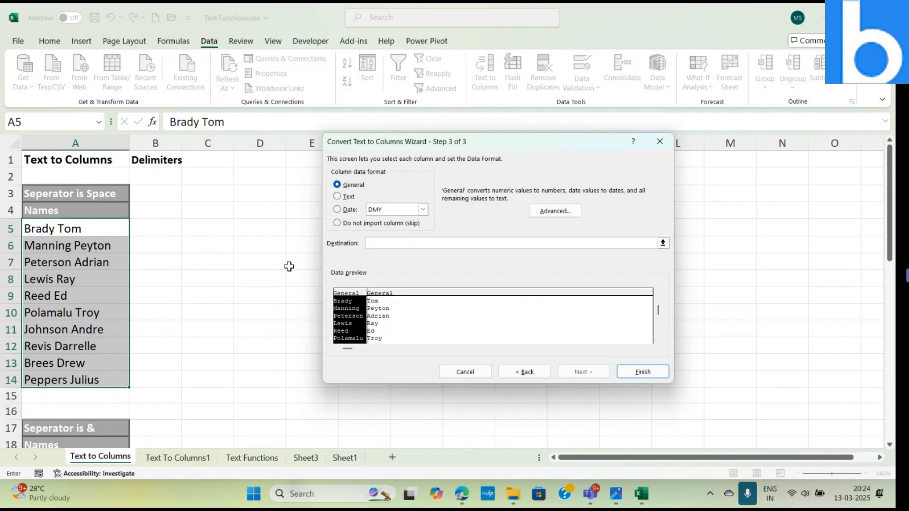
{"action": "left_click", "coordinate": [251, 242]}
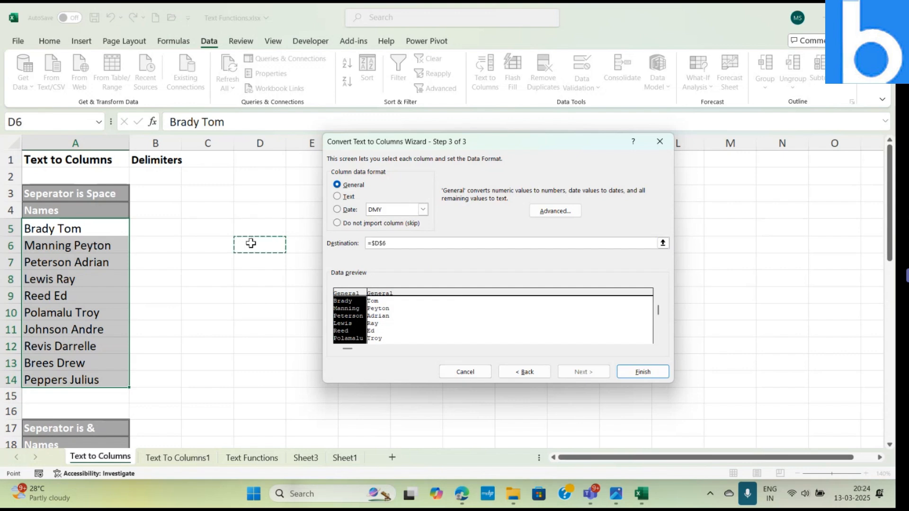
{"action": "left_click", "coordinate": [622, 372]}
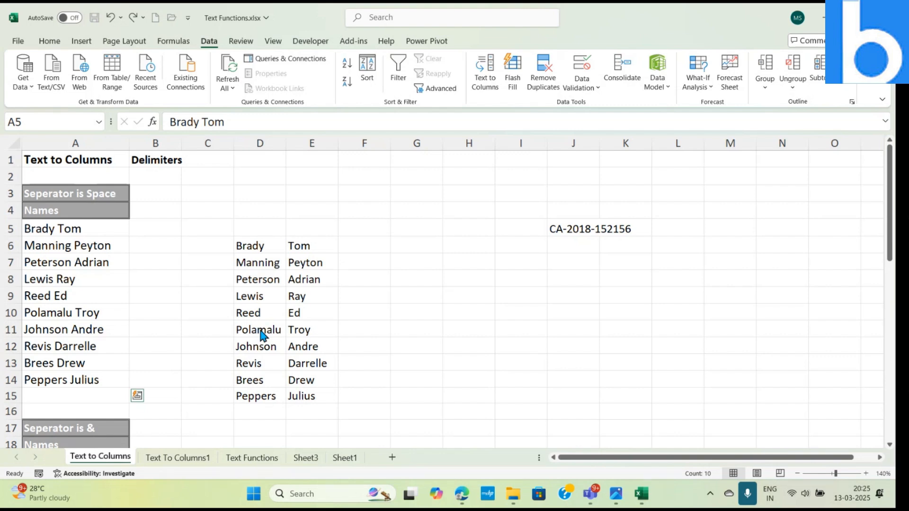
{"action": "left_click", "coordinate": [429, 89]}
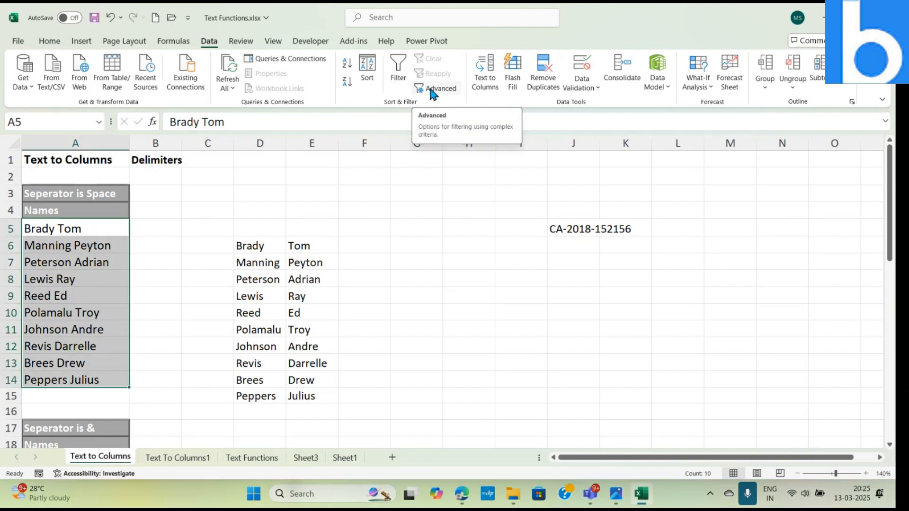
{"action": "left_click", "coordinate": [432, 90]}
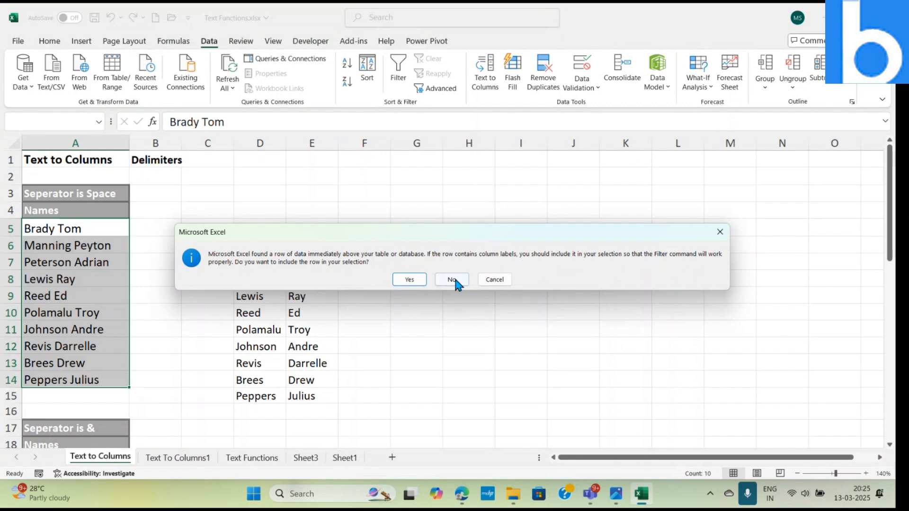
{"action": "left_click", "coordinate": [452, 279]}
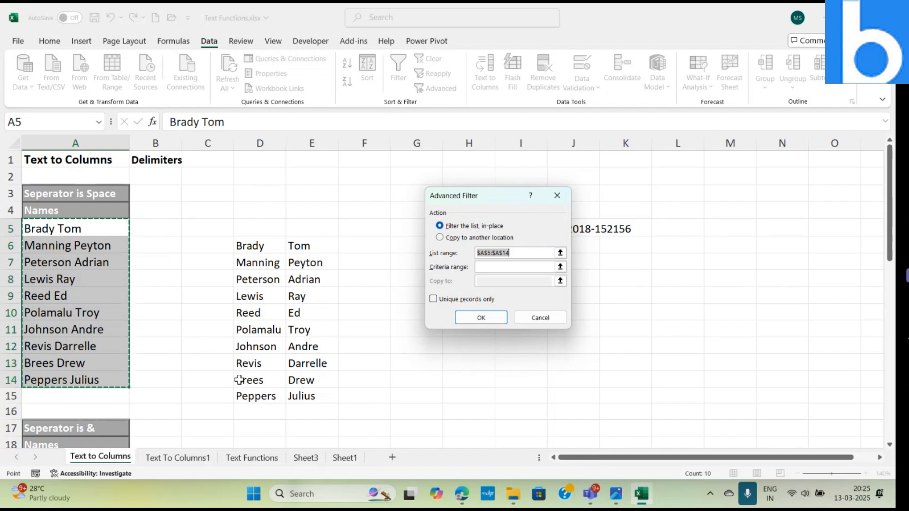
{"action": "left_click", "coordinate": [540, 318]}
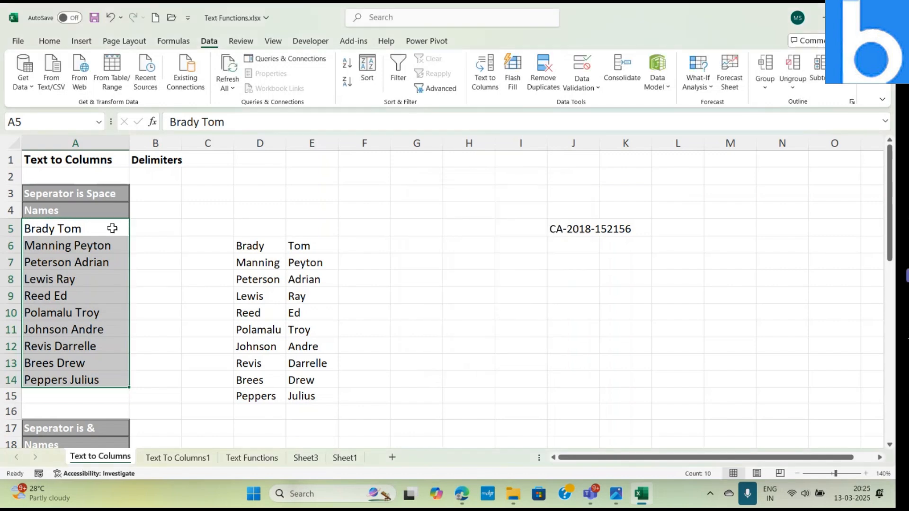
Split the names in A5:A14 with Text to Columns by Tab and Space, keeping the destination $A$5.
{"action": "left_click", "coordinate": [487, 83]}
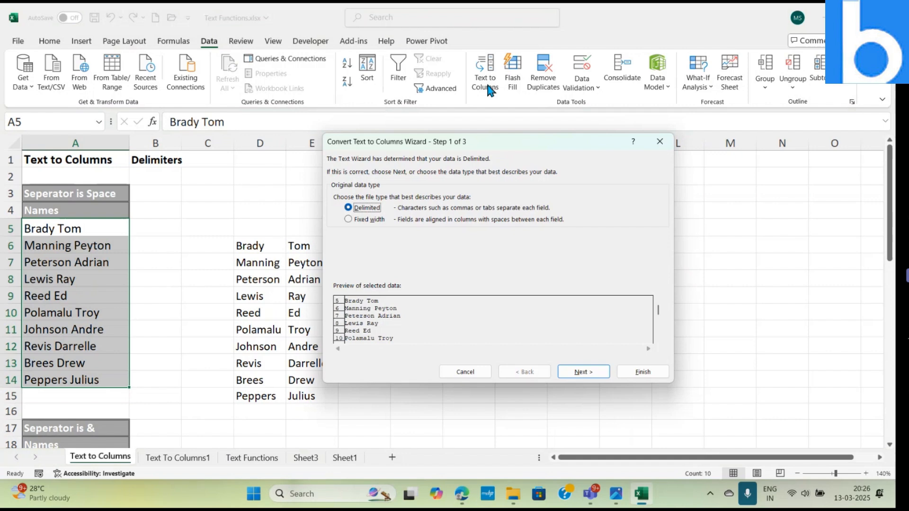
{"action": "left_click", "coordinate": [584, 373]}
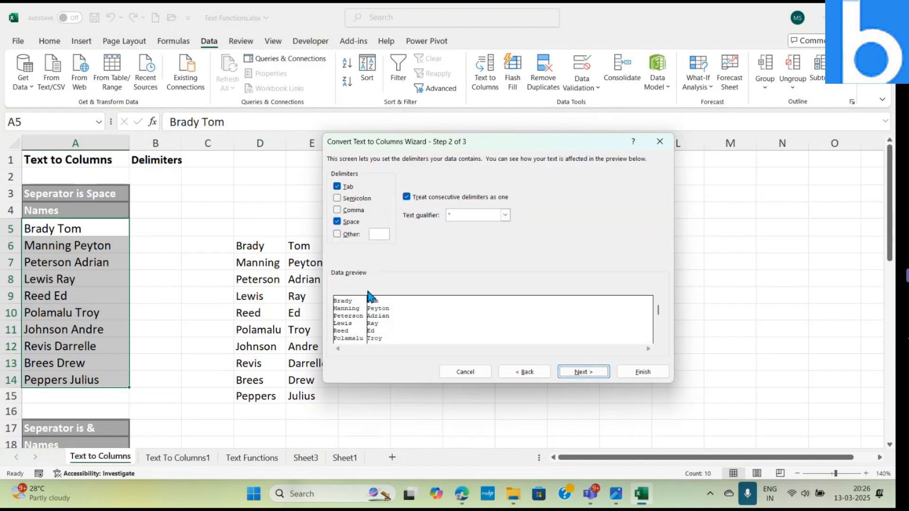
{"action": "left_click", "coordinate": [584, 372]}
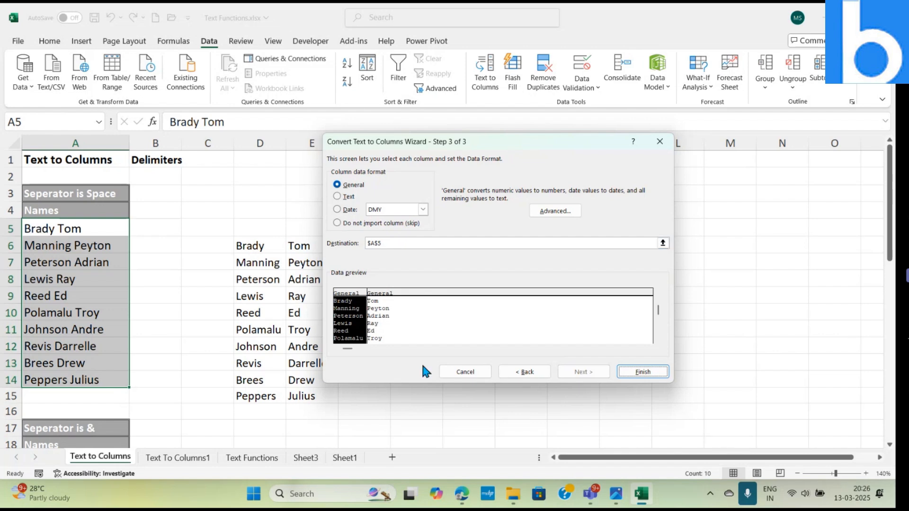
{"action": "left_click", "coordinate": [651, 371]}
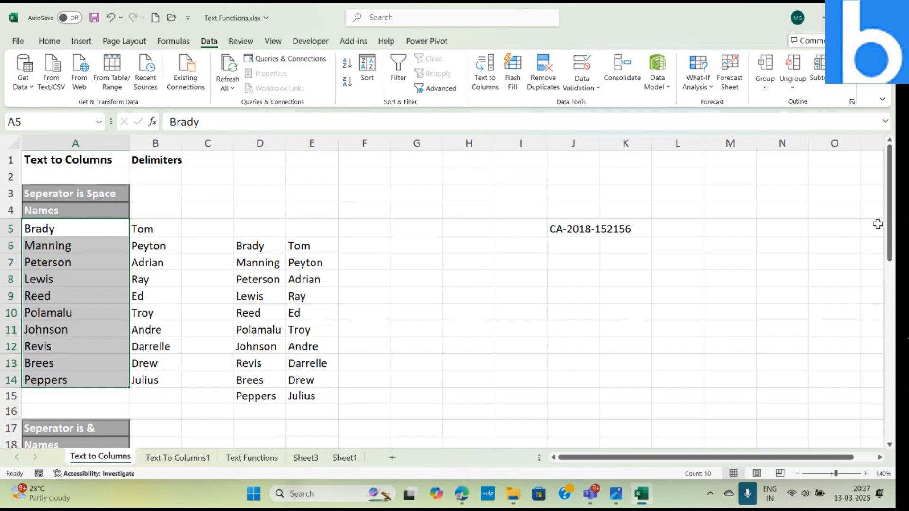
Start Text to Columns on the hyphenated code in J5 with Delimited as the data type.
{"action": "left_click", "coordinate": [576, 227]}
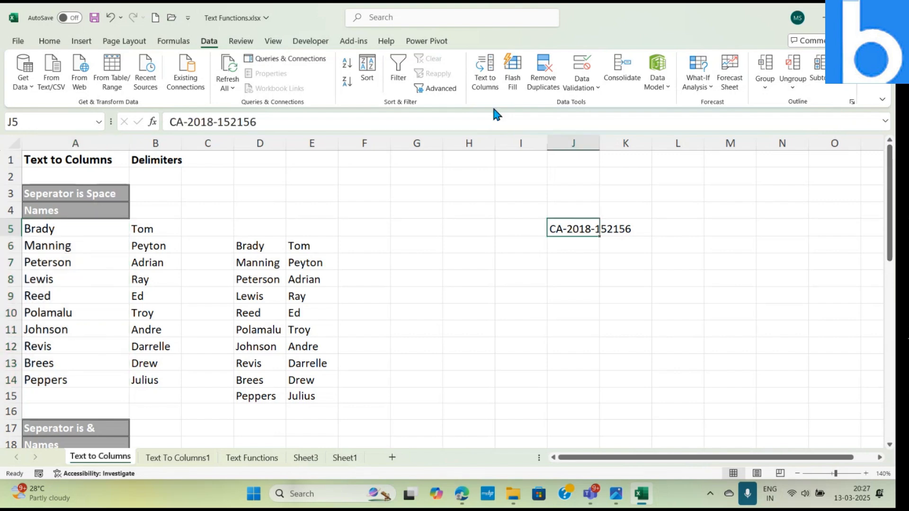
{"action": "left_click", "coordinate": [485, 79]}
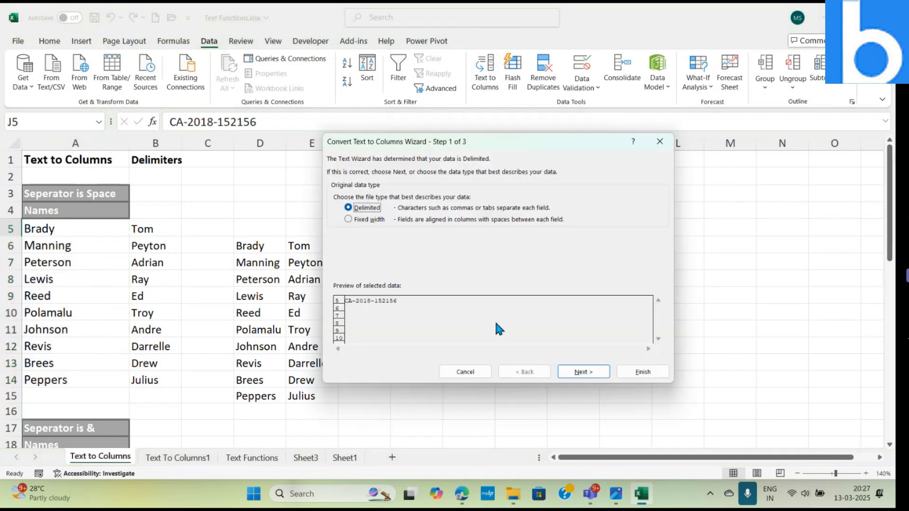
{"action": "left_click", "coordinate": [581, 372]}
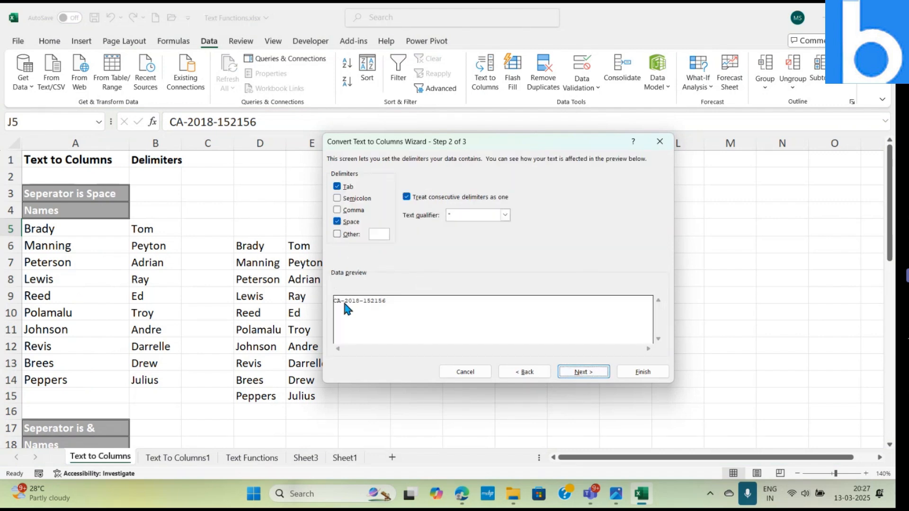
Replace the Space delimiter with a custom hyphen "-" and finish the split in General format at destination $J$5.
{"action": "left_click", "coordinate": [338, 222]}
{"action": "left_click", "coordinate": [338, 235]}
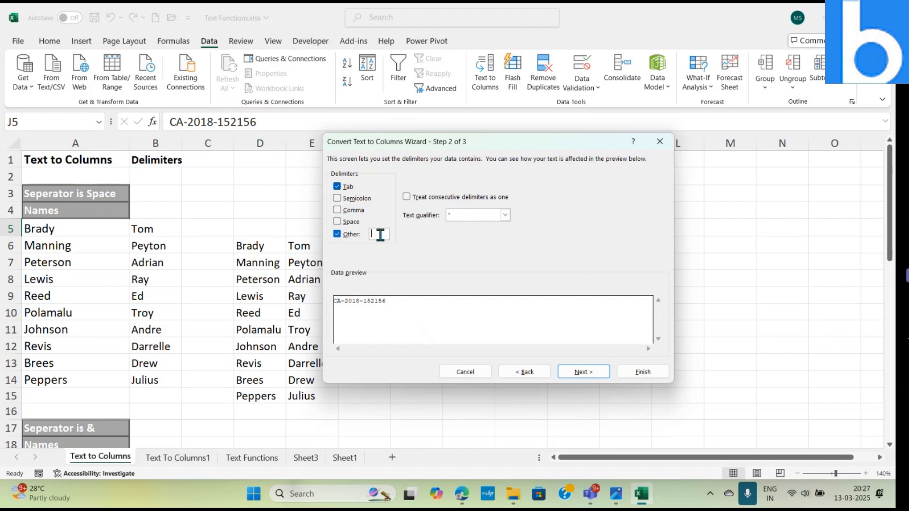
{"action": "type", "text": "-"}
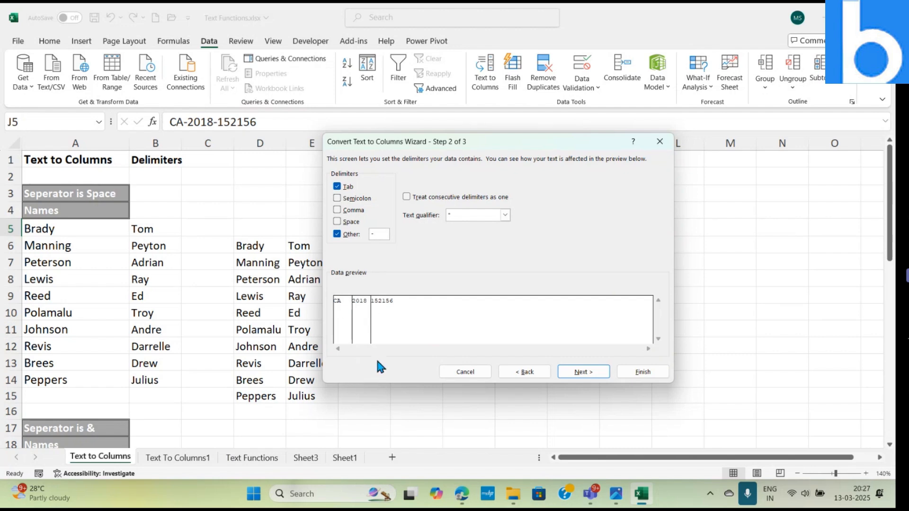
{"action": "left_click", "coordinate": [582, 373]}
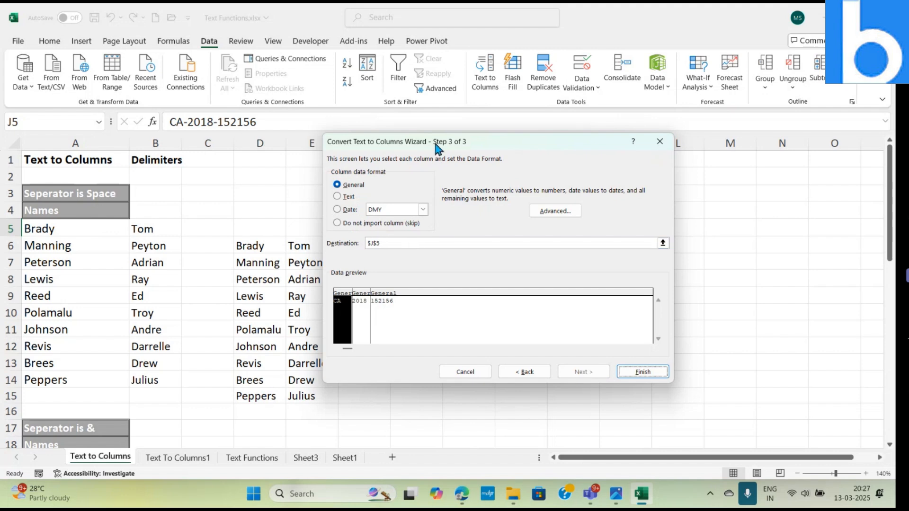
{"action": "left_click_drag", "start_coordinate": [437, 148], "coordinate": [167, 182]}
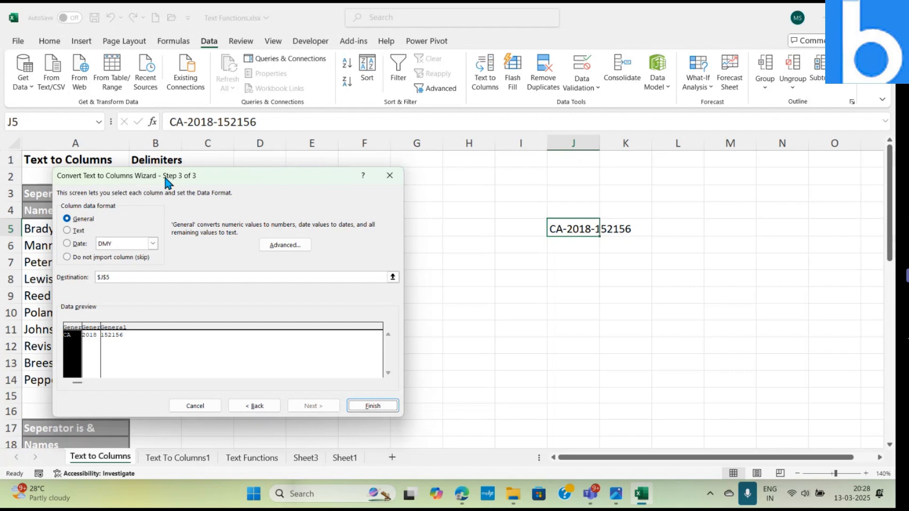
{"action": "left_click", "coordinate": [369, 406]}
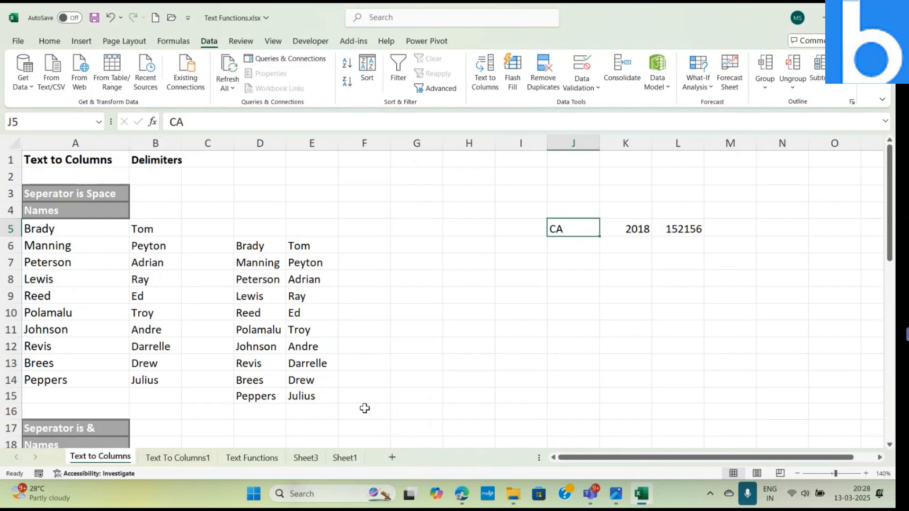
Start Text to Columns on the &-separated names in A19:A28 with Delimited as the data type.
{"action": "key", "text": "Down"}
{"action": "key", "text": "Down"}
{"action": "key", "text": "Down"}
{"action": "key", "text": "Down"}
{"action": "key", "text": "Down"}
{"action": "key", "text": "Down"}
{"action": "key", "text": "Down"}
{"action": "key", "text": "Down"}
{"action": "key", "text": "Down"}
{"action": "key", "text": "Down"}
{"action": "key", "text": "Down"}
{"action": "key", "text": "Down"}
{"action": "key", "text": "Down"}
{"action": "key", "text": "Down"}
{"action": "key", "text": "Down"}
{"action": "key", "text": "Down"}
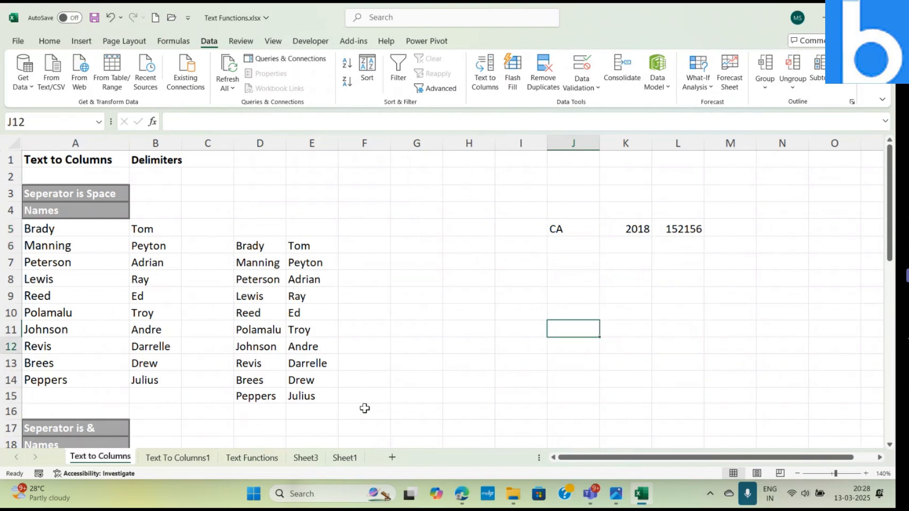
{"action": "key", "text": "Left"}
{"action": "key", "text": "Left"}
{"action": "key", "text": "Left"}
{"action": "key", "text": "Left"}
{"action": "key", "text": "Left"}
{"action": "key", "text": "Left"}
{"action": "key", "text": "Left"}
{"action": "key", "text": "Left"}
{"action": "key", "text": "Left"}
{"action": "key", "text": "Up"}
{"action": "key", "text": "Up"}
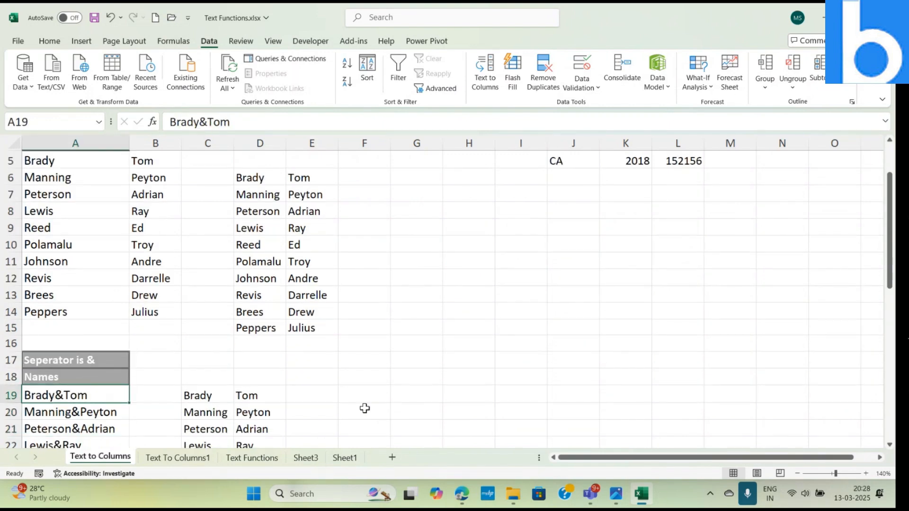
{"action": "key", "text": "ctrl+shift+Down"}
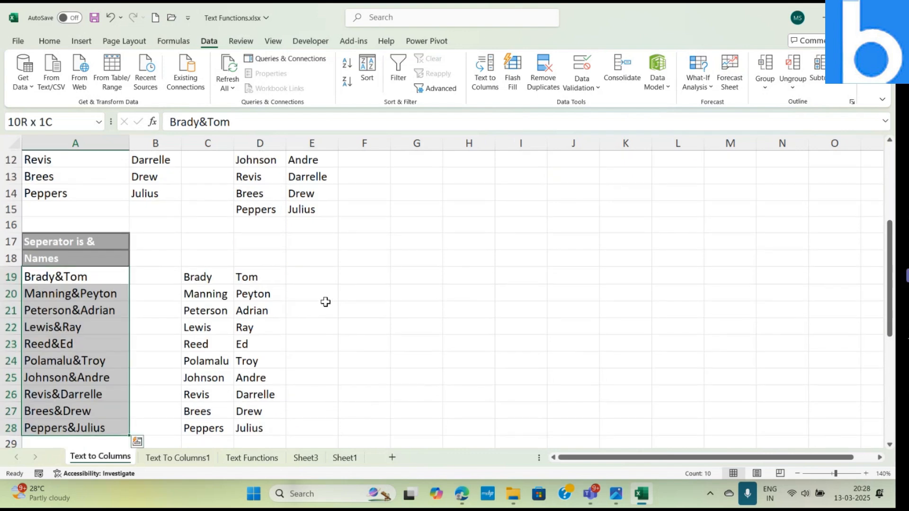
{"action": "left_click", "coordinate": [483, 81]}
{"action": "left_click_drag", "start_coordinate": [232, 180], "coordinate": [469, 163]}
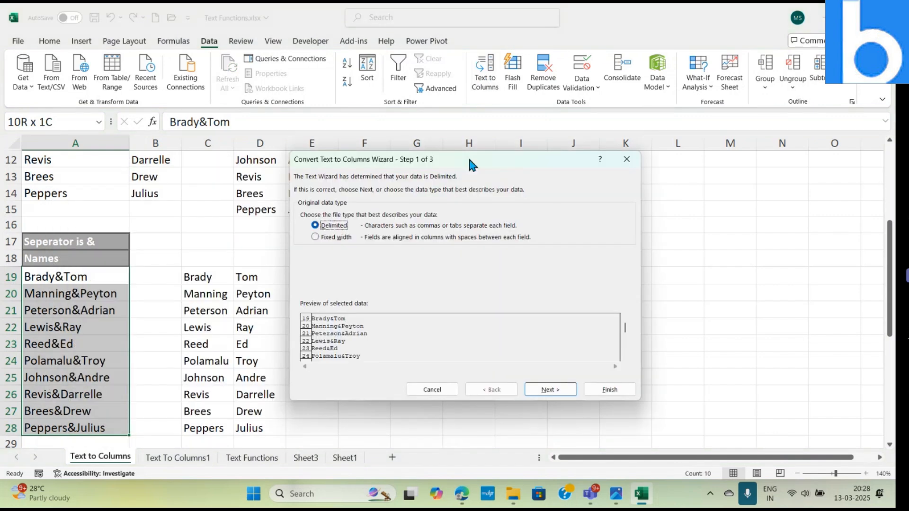
{"action": "left_click", "coordinate": [557, 391]}
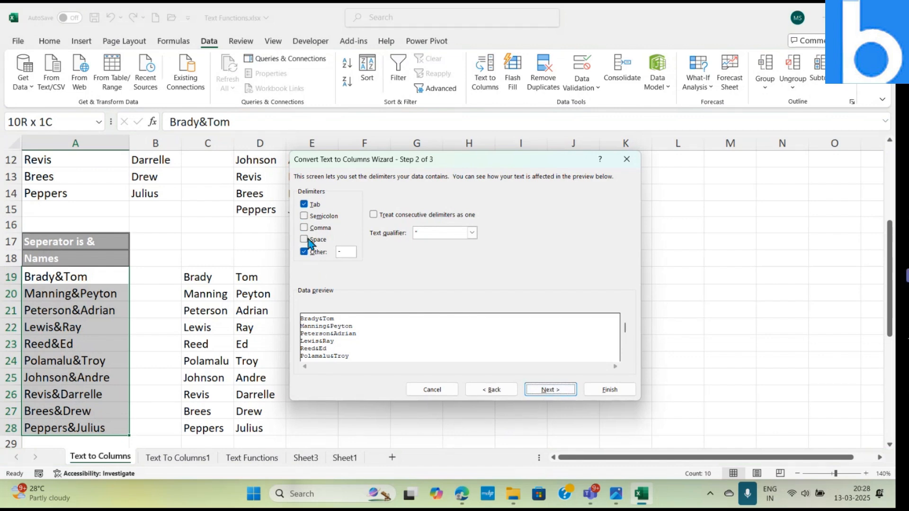
Set the custom delimiter to "&" and finish splitting the names in General format at destination $A$19.
{"action": "left_click", "coordinate": [347, 252]}
{"action": "left_click_drag", "start_coordinate": [409, 164], "coordinate": [405, 229]}
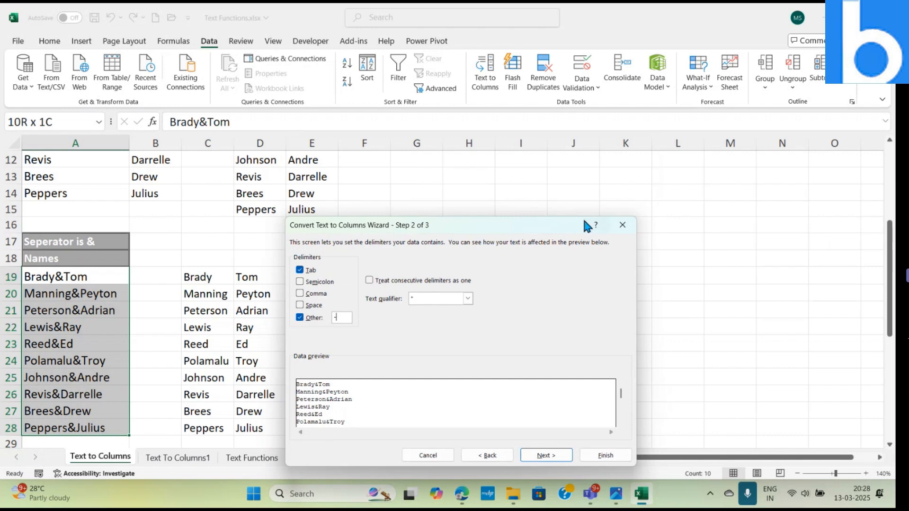
{"action": "left_click_drag", "start_coordinate": [544, 231], "coordinate": [554, 161]}
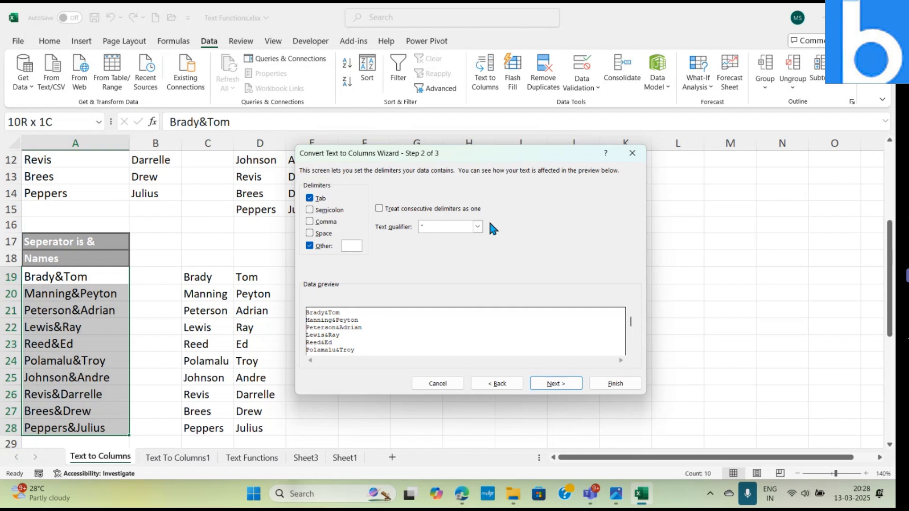
{"action": "type", "text": "&"}
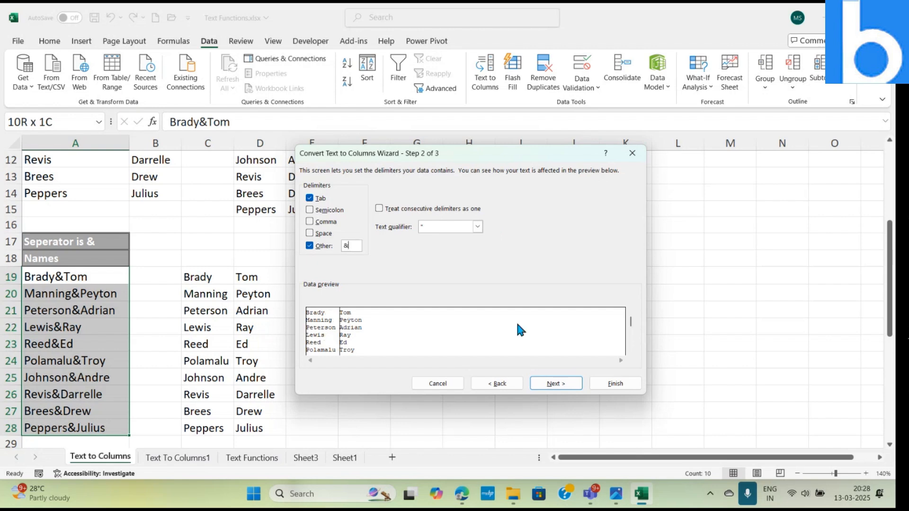
{"action": "left_click", "coordinate": [555, 383]}
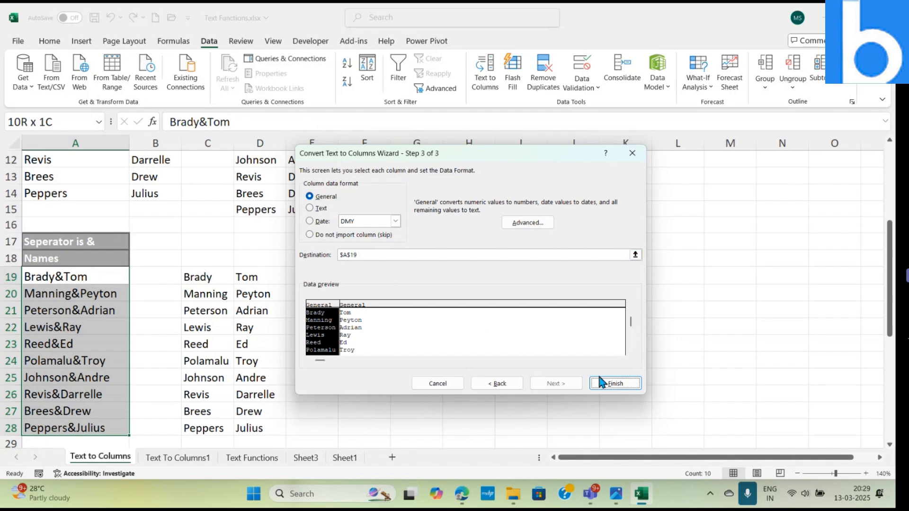
{"action": "left_click", "coordinate": [622, 383]}
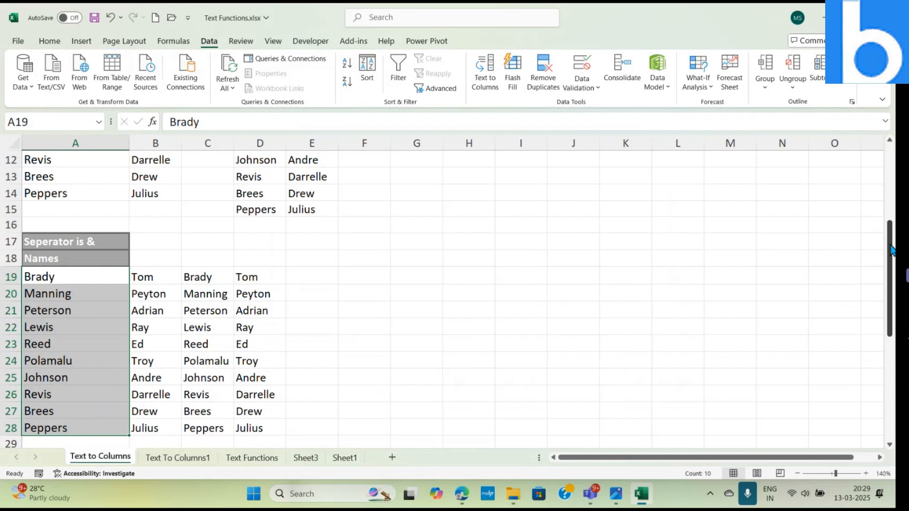
Start Text to Columns on the @-separated names in A34:A43 with Delimited as the data type.
{"action": "left_click_drag", "start_coordinate": [891, 250], "coordinate": [894, 352]}
{"action": "left_click", "coordinate": [78, 274]}
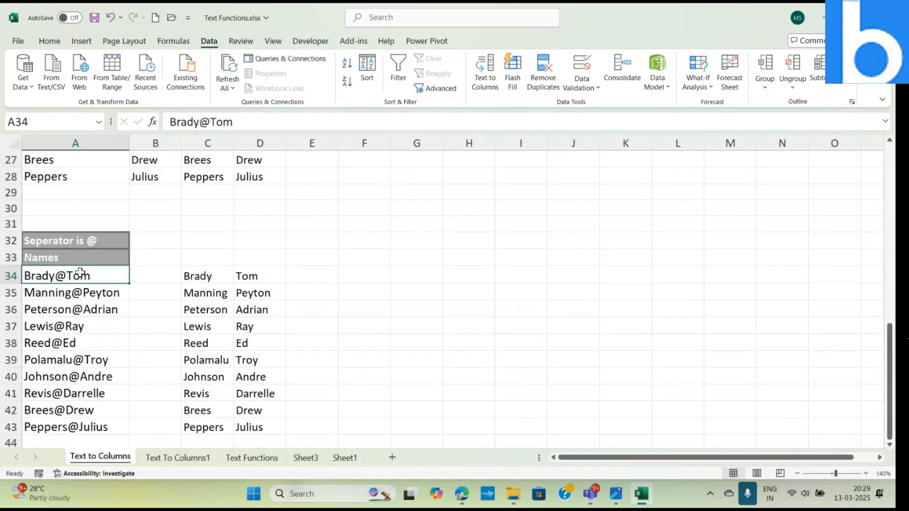
{"action": "key", "text": "ctrl+shift+Down"}
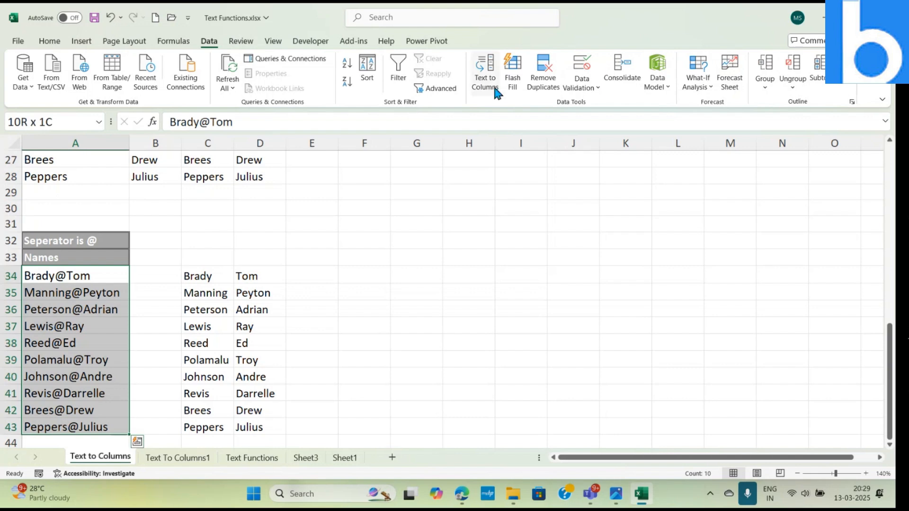
{"action": "left_click", "coordinate": [492, 89]}
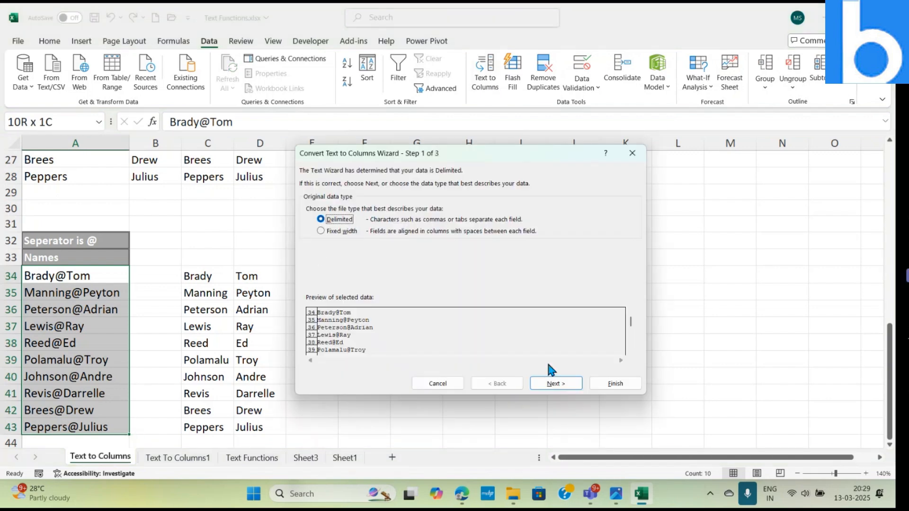
{"action": "left_click", "coordinate": [557, 385]}
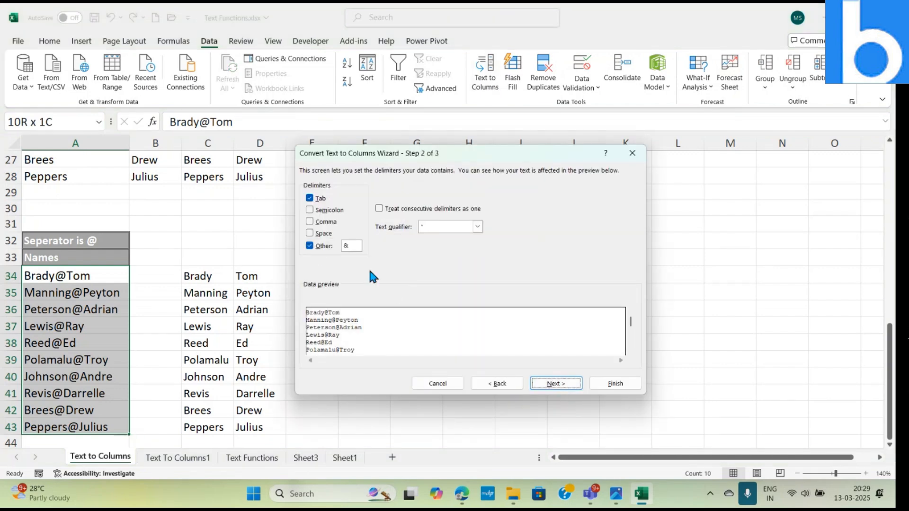
Set the custom delimiter to "@" and finish splitting the names in General format at destination $A$34.
{"action": "left_click", "coordinate": [355, 245]}
{"action": "key", "text": "BackSpace"}
{"action": "type", "text": "@"}
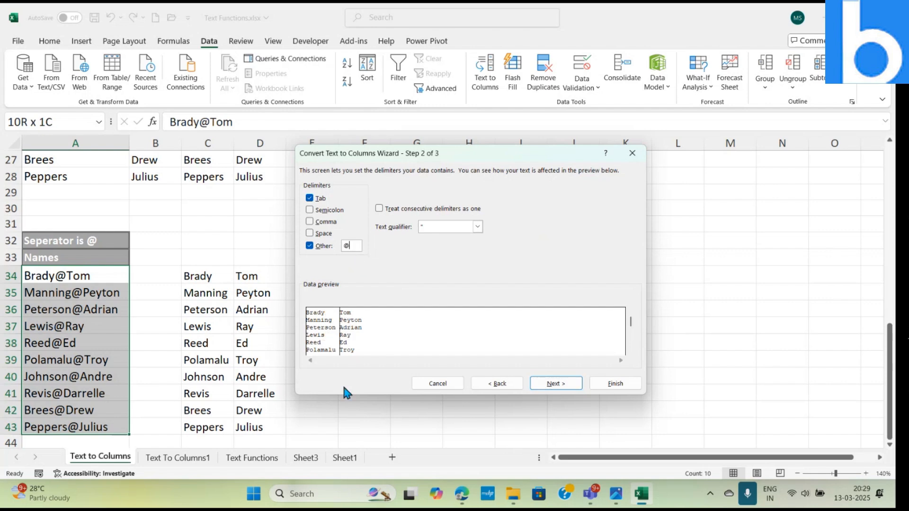
{"action": "left_click", "coordinate": [552, 384]}
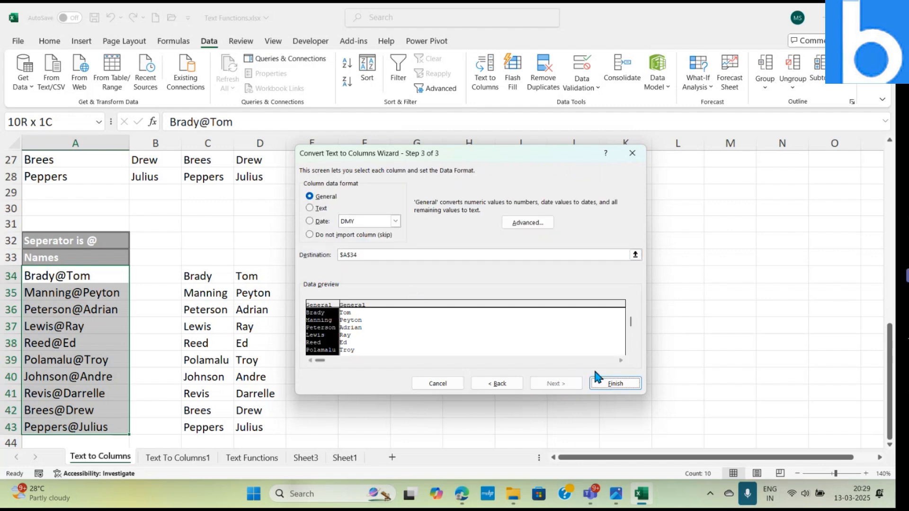
{"action": "left_click", "coordinate": [615, 382]}
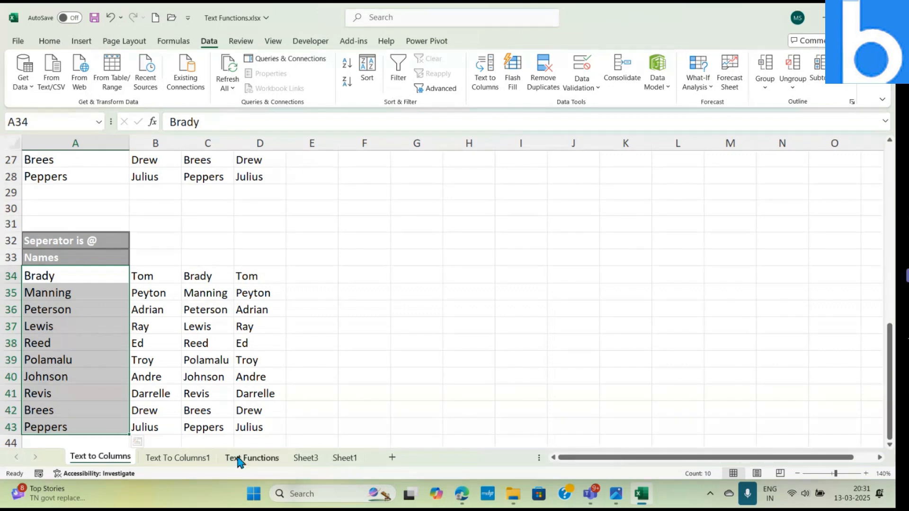
{"action": "left_click", "coordinate": [892, 226]}
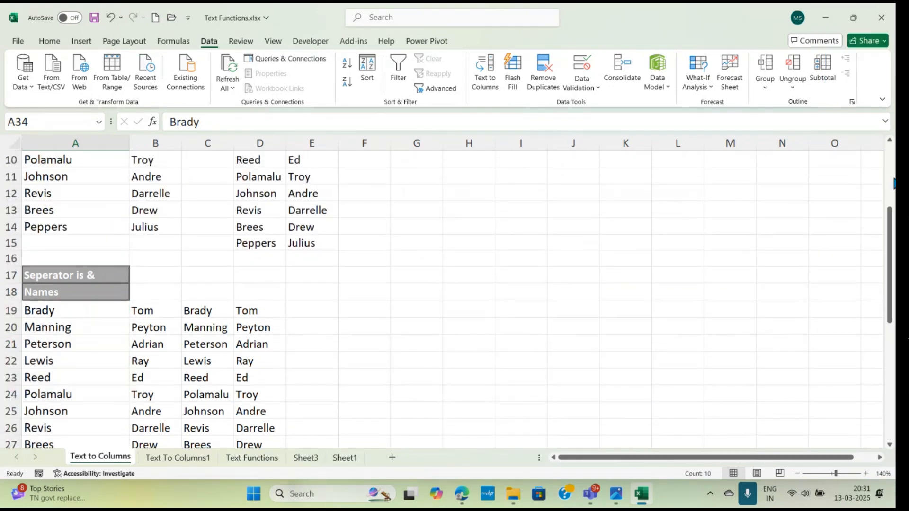